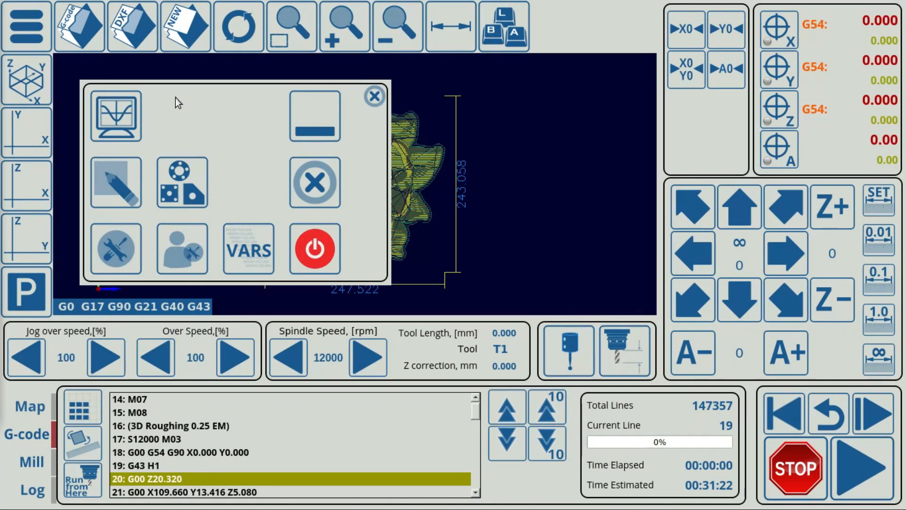
left_click(374, 96)
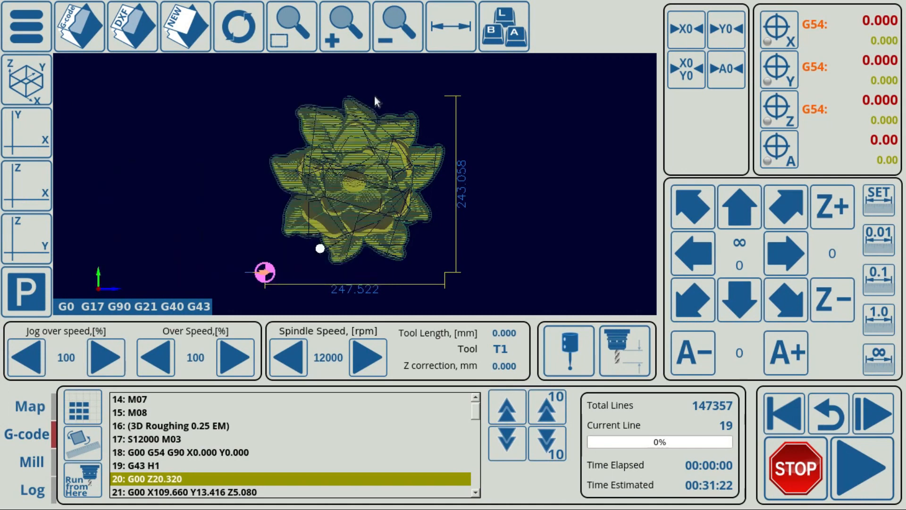
left_click(32, 463)
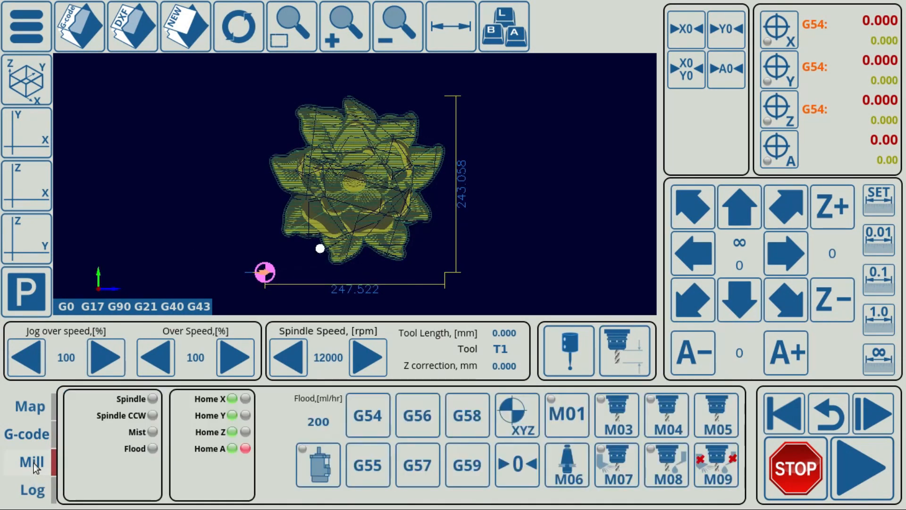
left_click(523, 430)
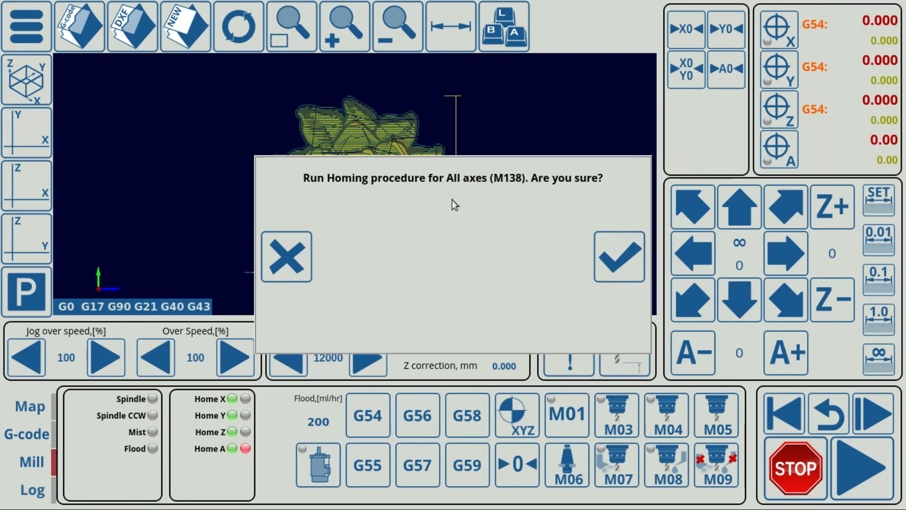
left_click(278, 255)
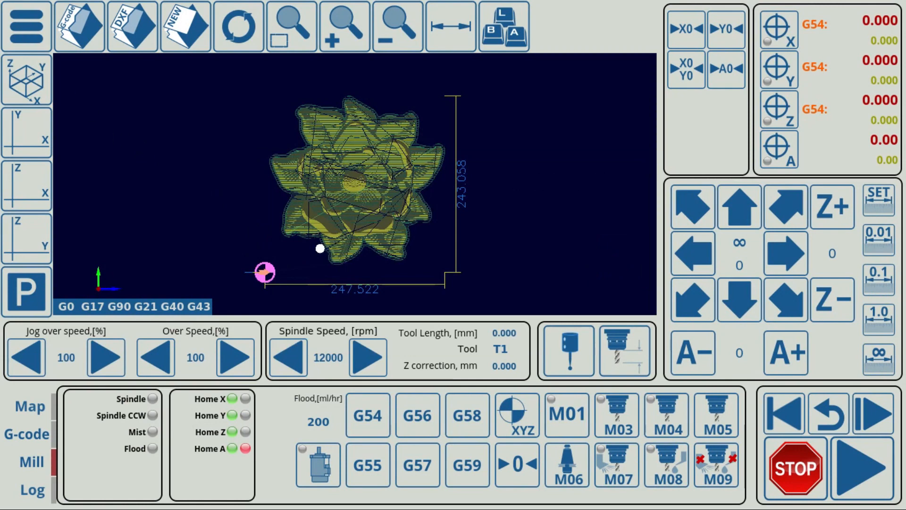
Open the M138 macro from the macro list in the settings and examine its lines
left_click(8, 23)
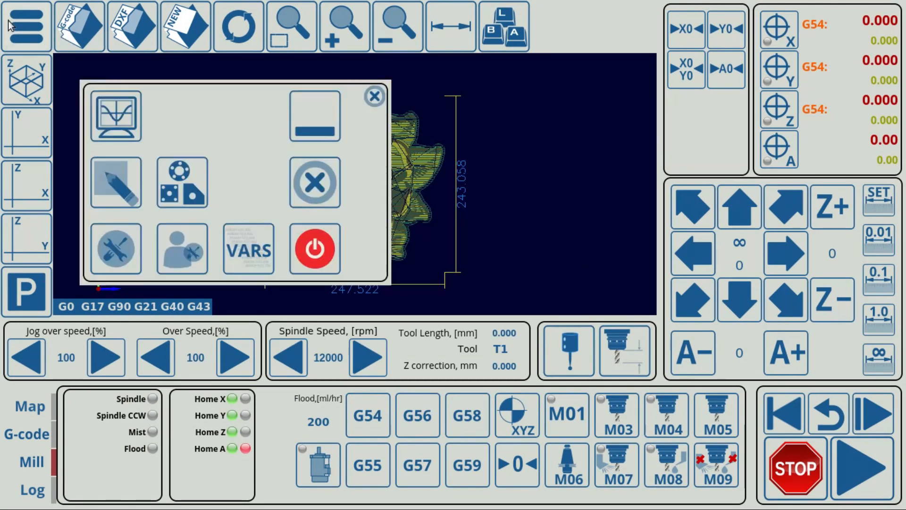
left_click(135, 241)
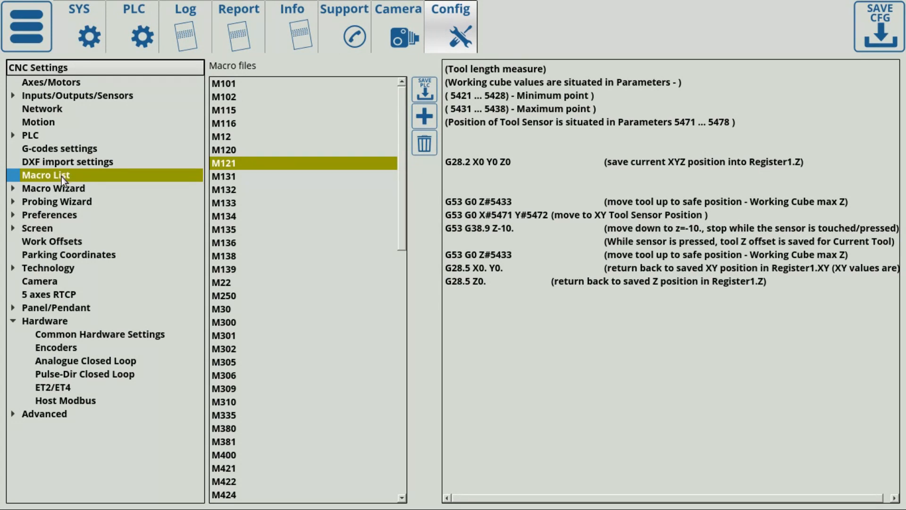
left_click(237, 254)
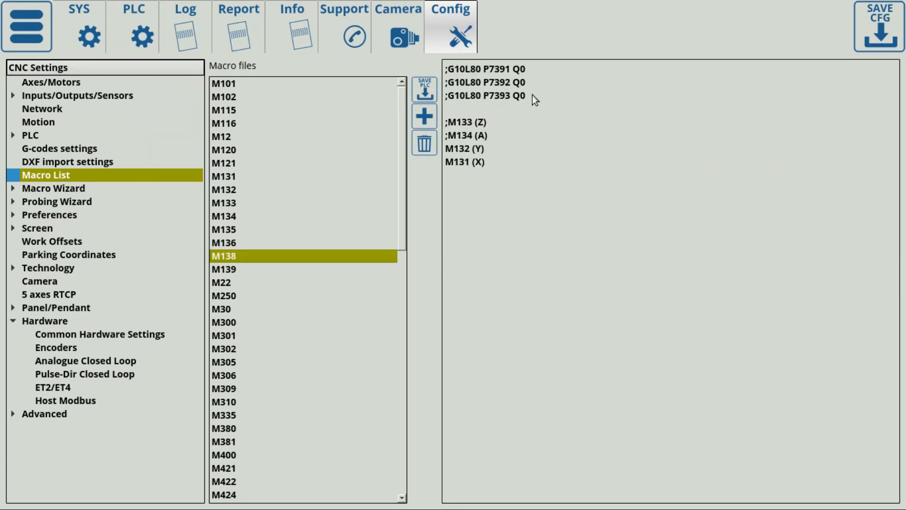
left_click_drag(532, 95, 432, 66)
left_click(447, 70)
left_click_drag(446, 122, 472, 164)
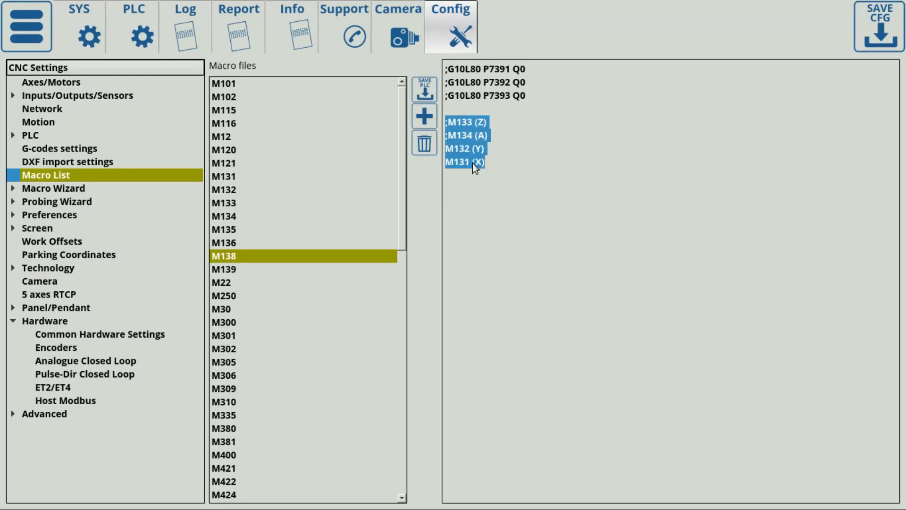
Uncomment the M133 (Z) and M134 (A) lines in the M138 macro
left_click(449, 122)
key("BackSpace")
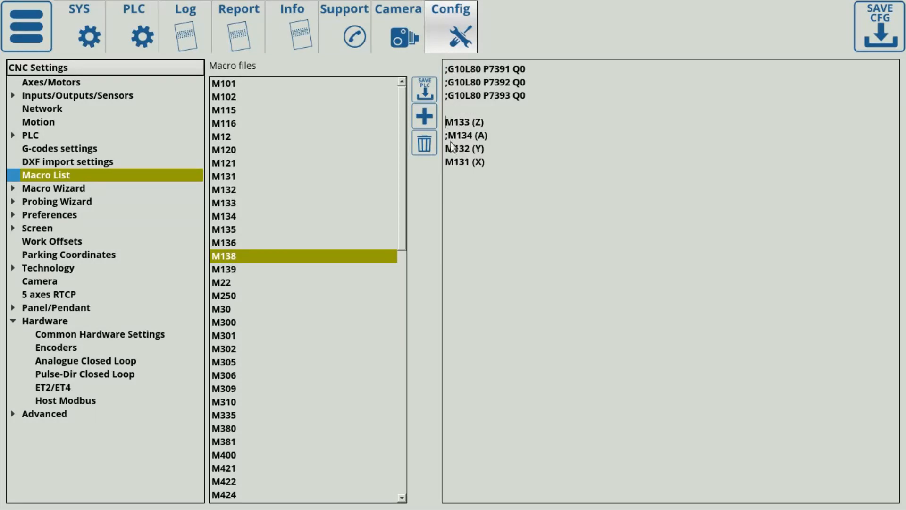
key("Down")
key("Delete")
Comment out the M134 (A) line in the M138 macro with a semicolon
left_click(487, 124)
left_click(489, 162)
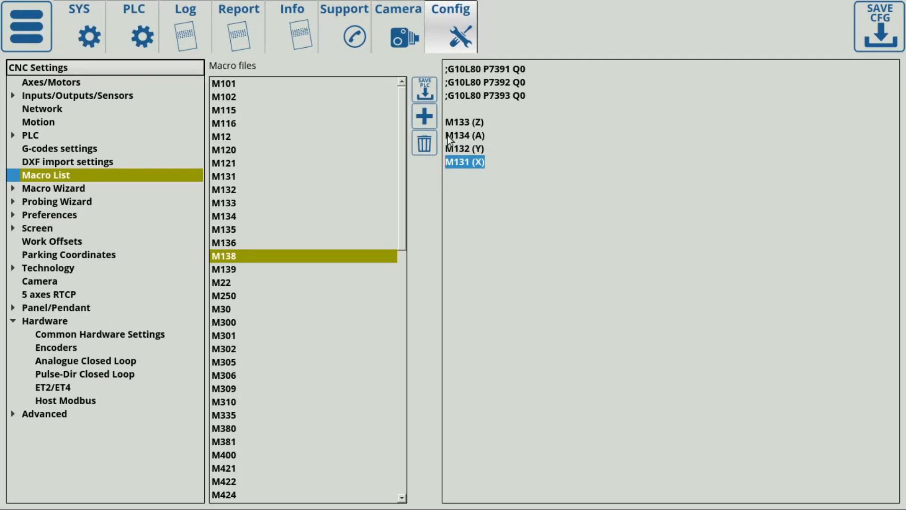
left_click(447, 136)
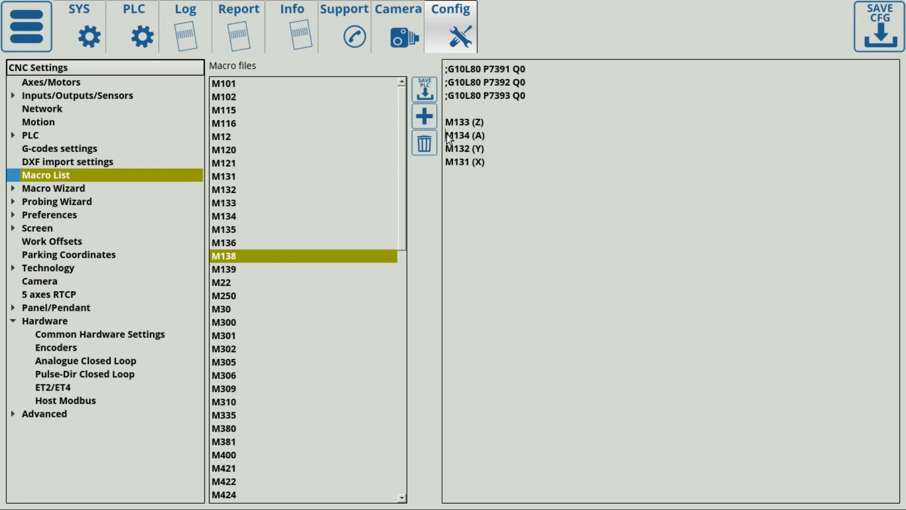
type(";")
Open the M131 macro called by M138 and examine its X homing code
left_click_drag(490, 160, 431, 166)
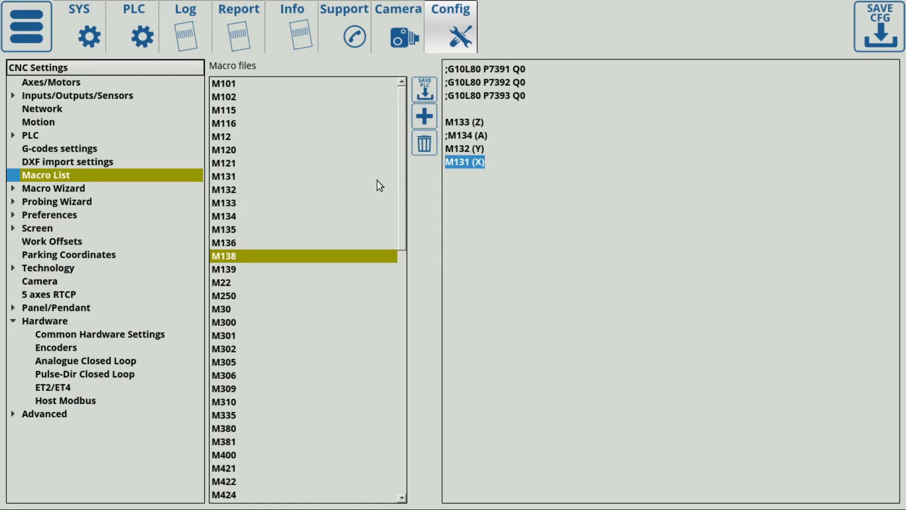
left_click(230, 176)
left_click_drag(629, 218, 437, 61)
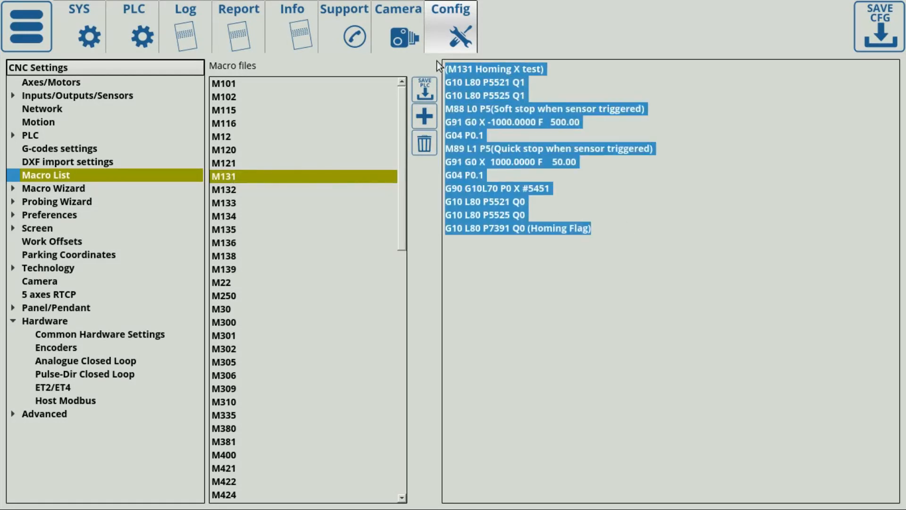
Open the Homing X macro wizard and set the homing direction to +
double_click(75, 187)
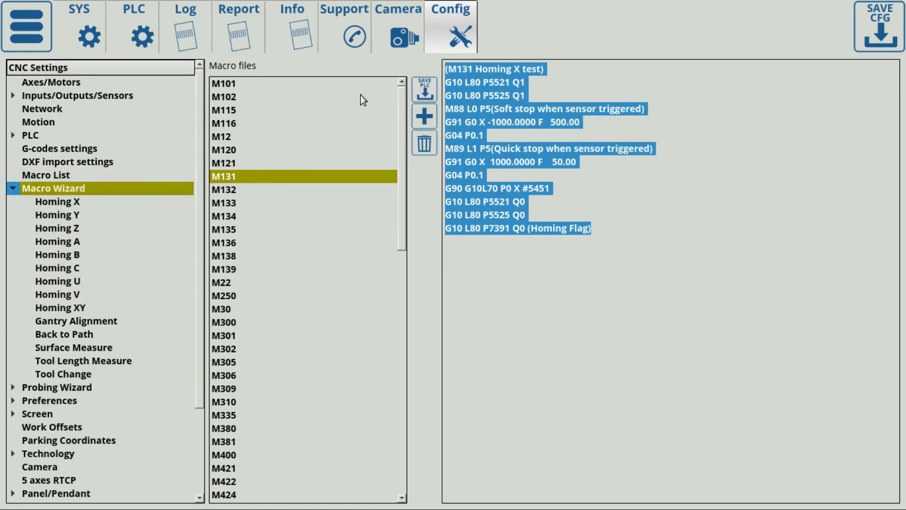
left_click(68, 203)
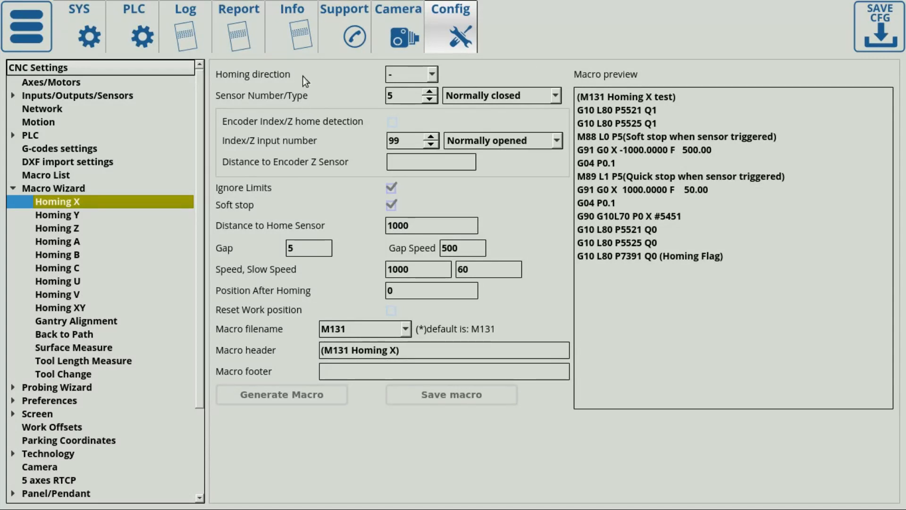
left_click(413, 74)
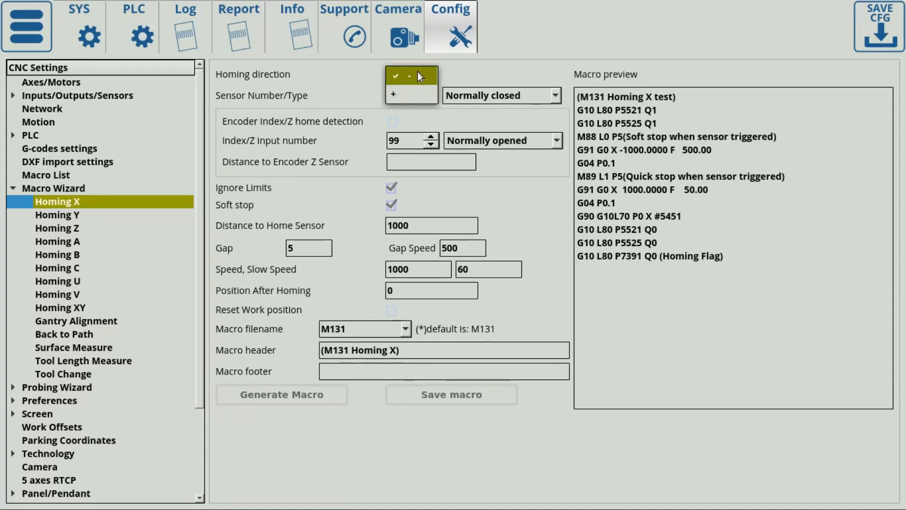
left_click(418, 73)
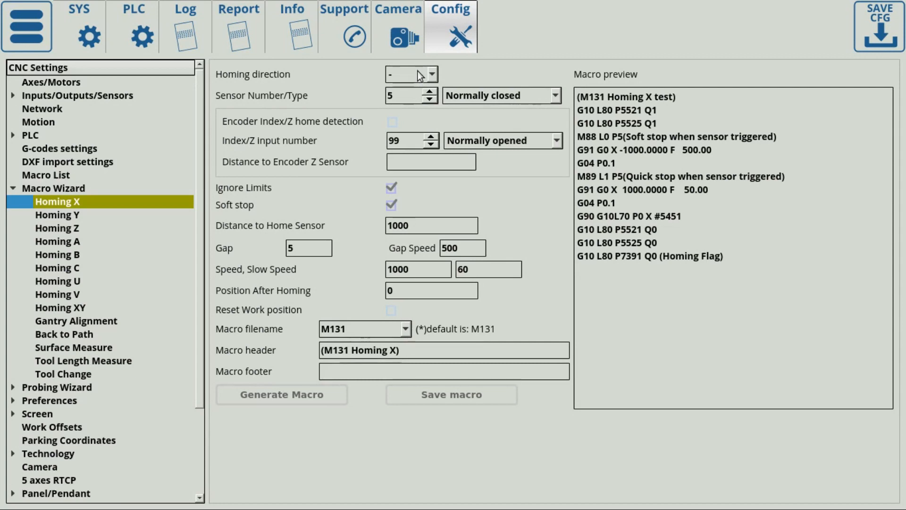
left_click(416, 72)
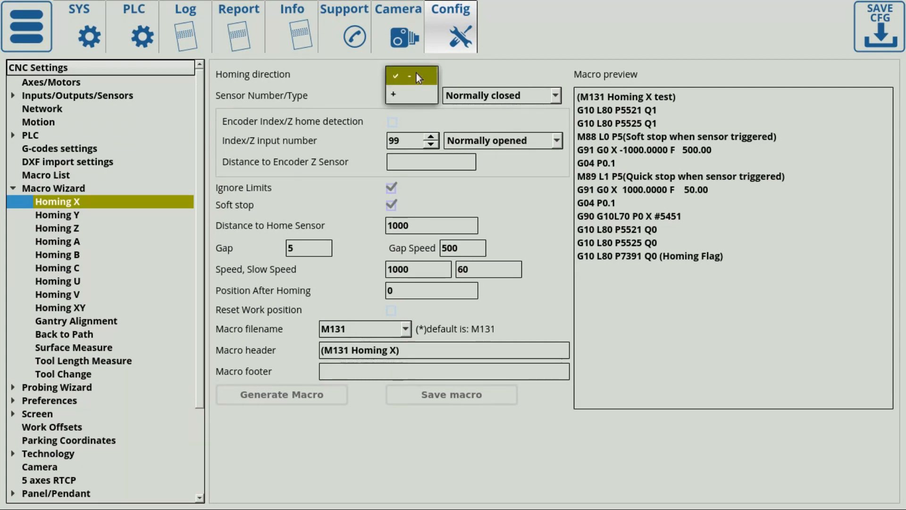
left_click(416, 90)
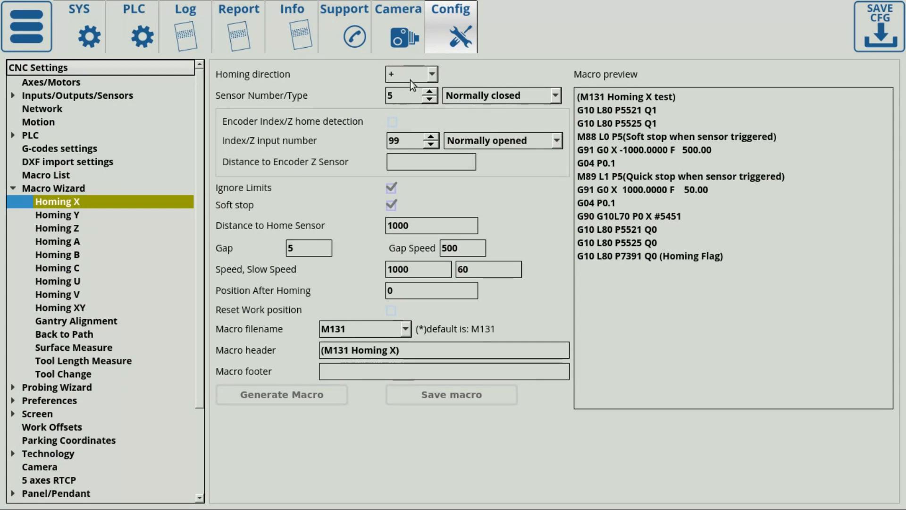
Switch the X home sensor type to Normally opened and back to Normally closed
double_click(392, 95)
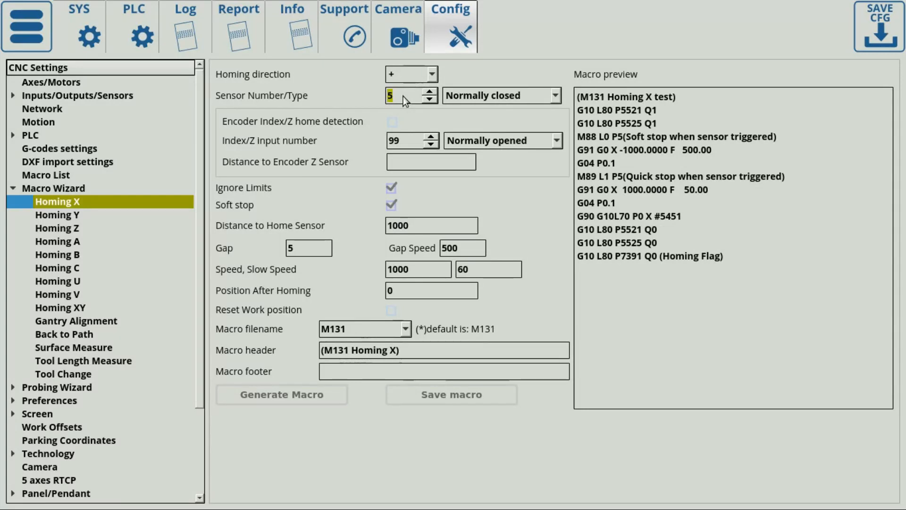
left_click(484, 94)
left_click(487, 78)
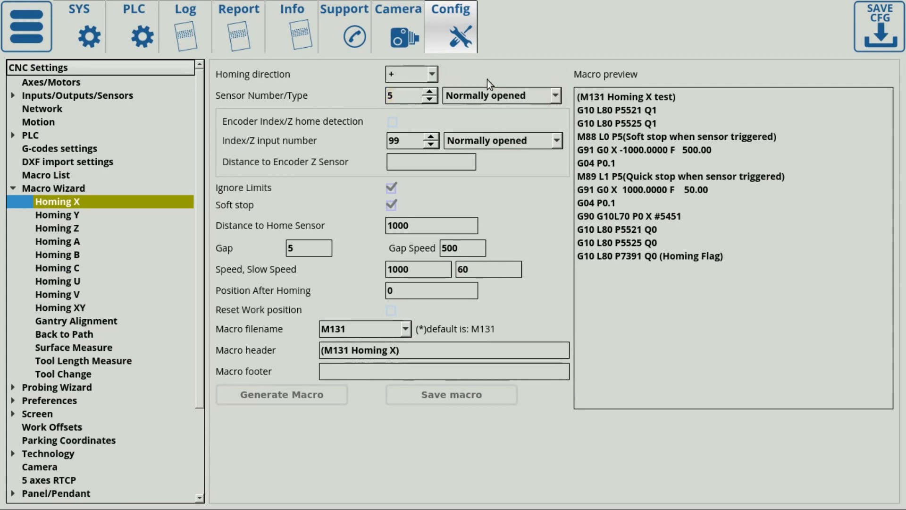
left_click(489, 96)
left_click(495, 117)
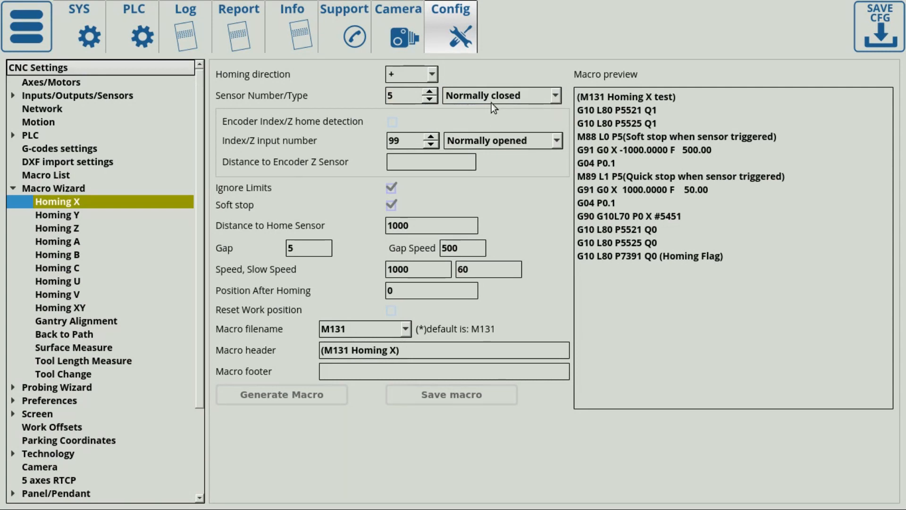
left_click(492, 103)
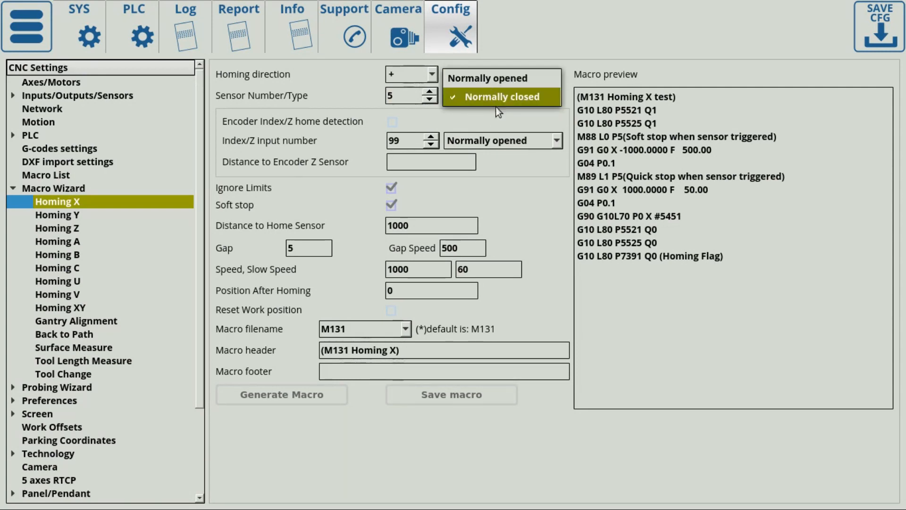
left_click(496, 104)
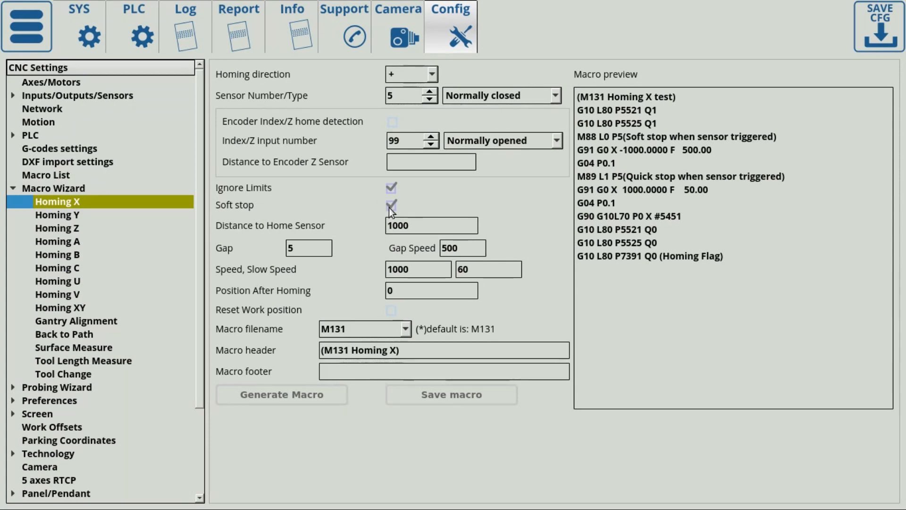
Set the X homing gap to 0, the speed to 500 and the slow speed to 50
left_click_drag(408, 225, 369, 229)
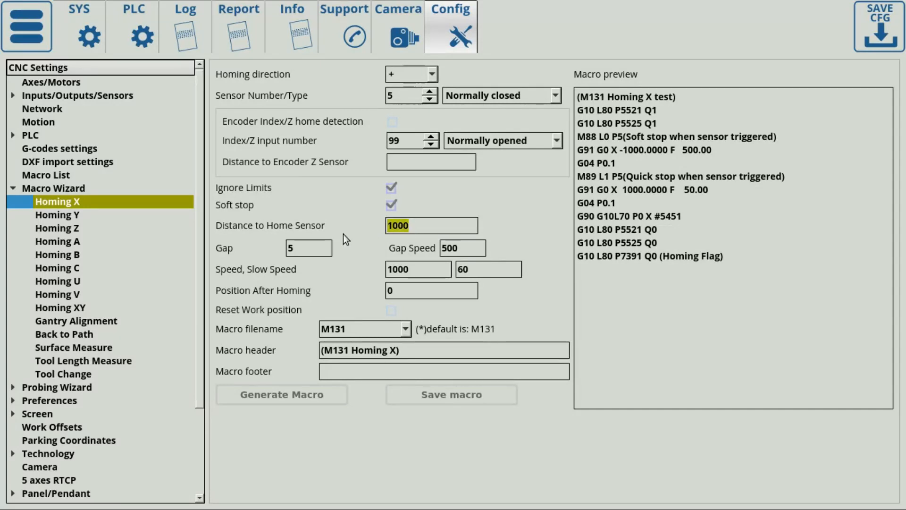
left_click_drag(301, 248, 260, 250)
type("0")
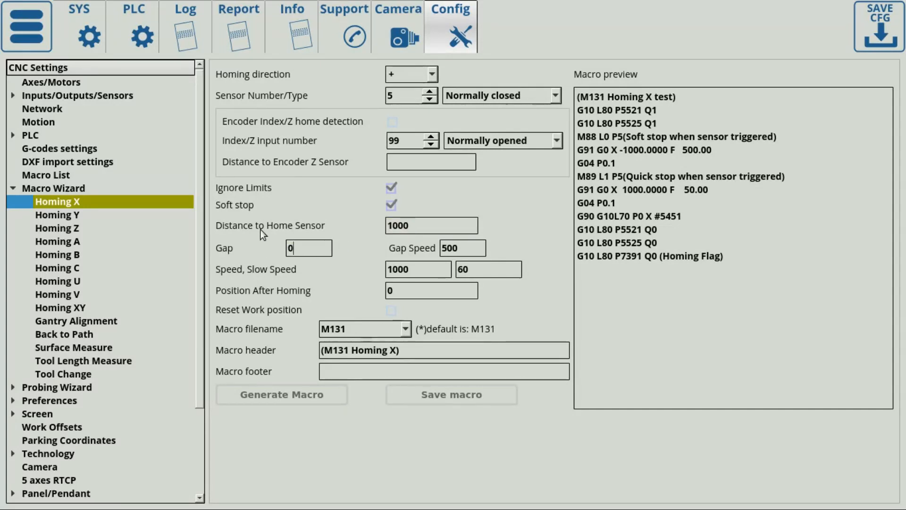
left_click_drag(460, 244, 411, 248)
left_click_drag(446, 269, 381, 267)
type("50")
key("Tab")
type("50")
key("Tab")
key("Tab")
key("Tab")
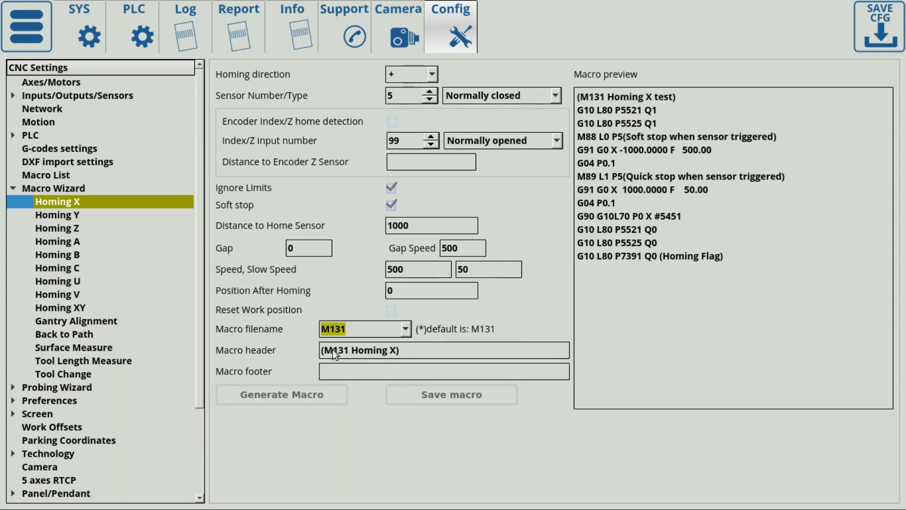
Change the macro header to "(M131 Homing X video test)" and generate the X homing macro
left_click(395, 351)
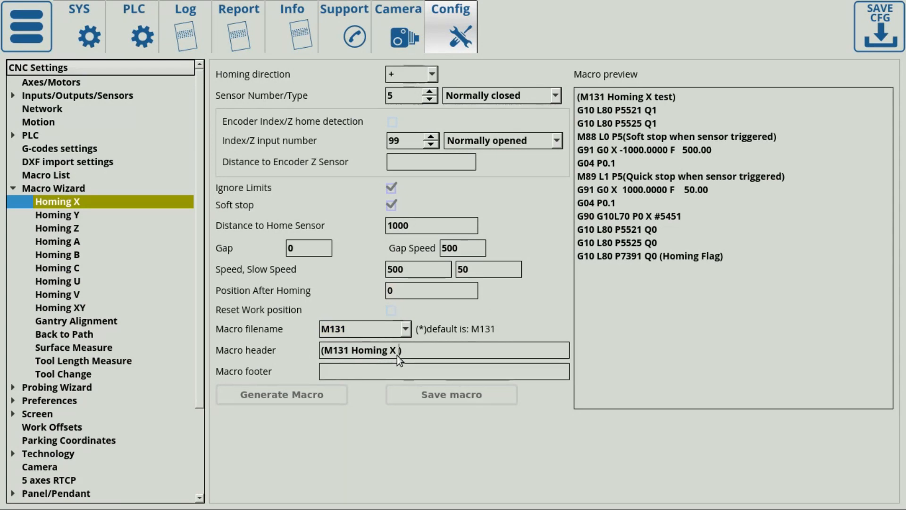
type("video test")
left_click(339, 390)
left_click_drag(753, 262, 561, 85)
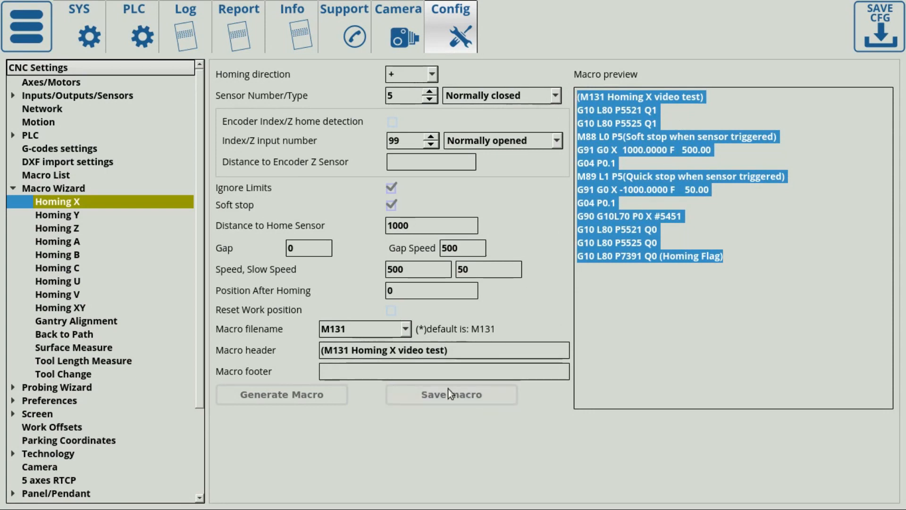
Save the generated X homing macro and check the M131 code in the macro list
left_click(462, 399)
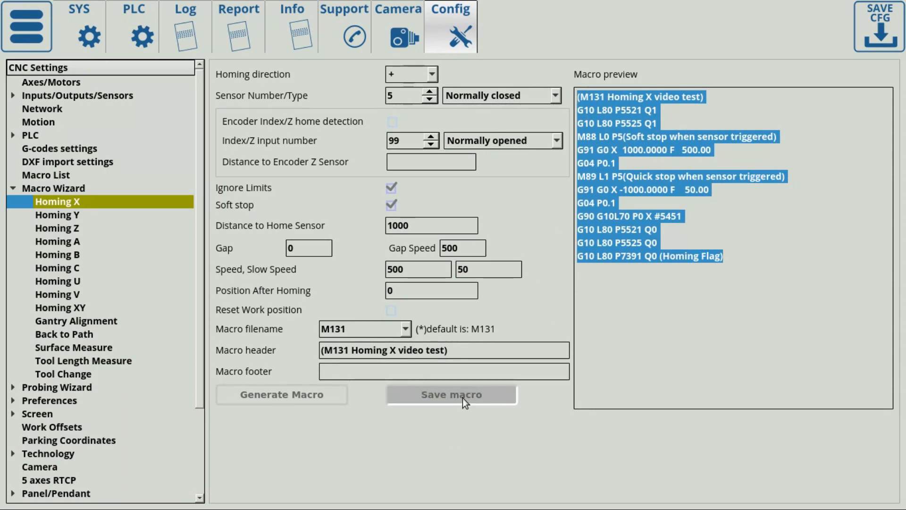
left_click(53, 176)
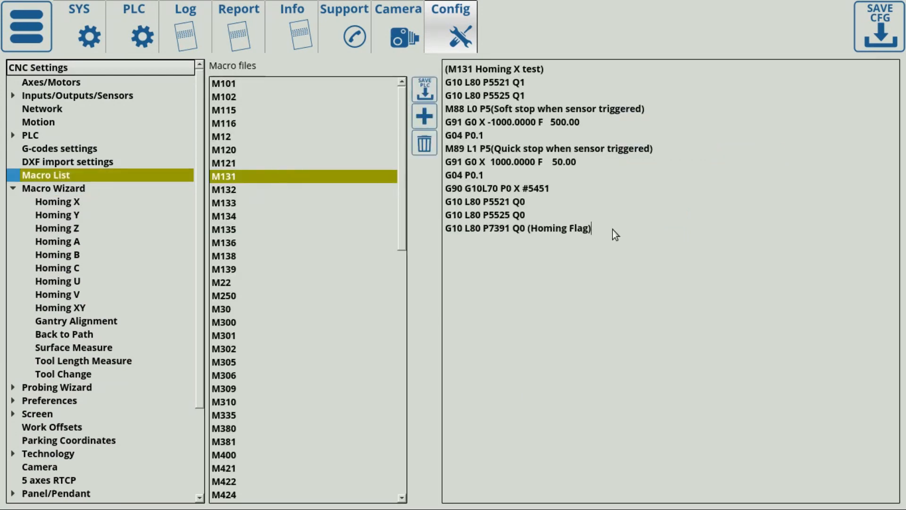
left_click_drag(612, 230, 422, 74)
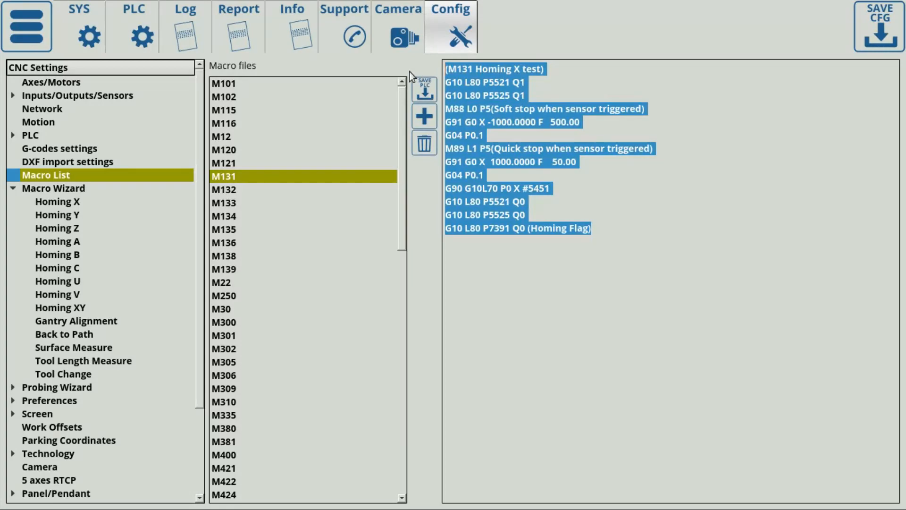